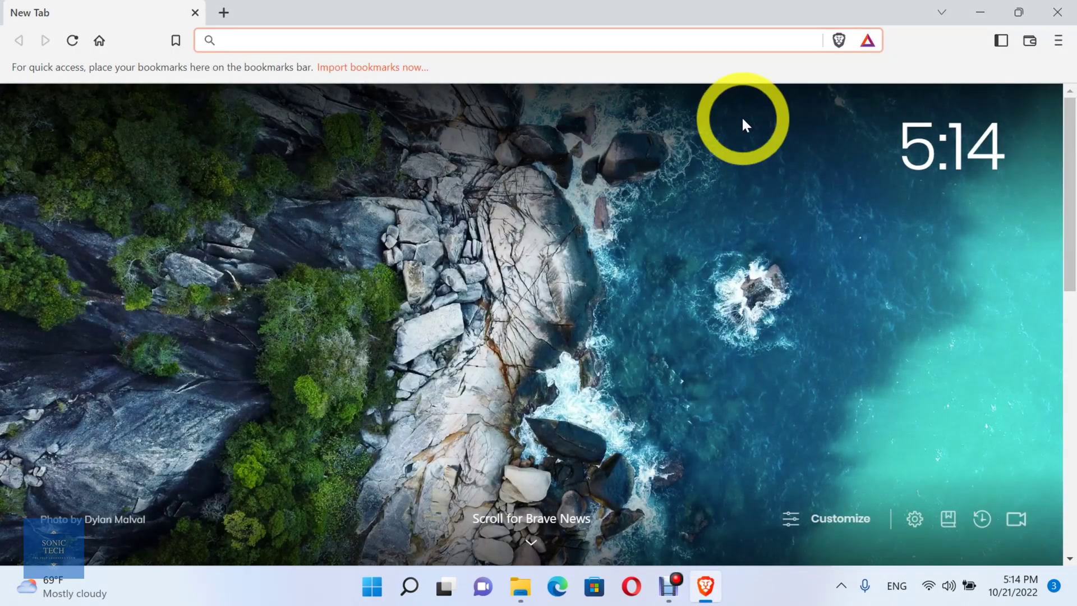
Open Brave Settings and go to the Autofill section
click(914, 522)
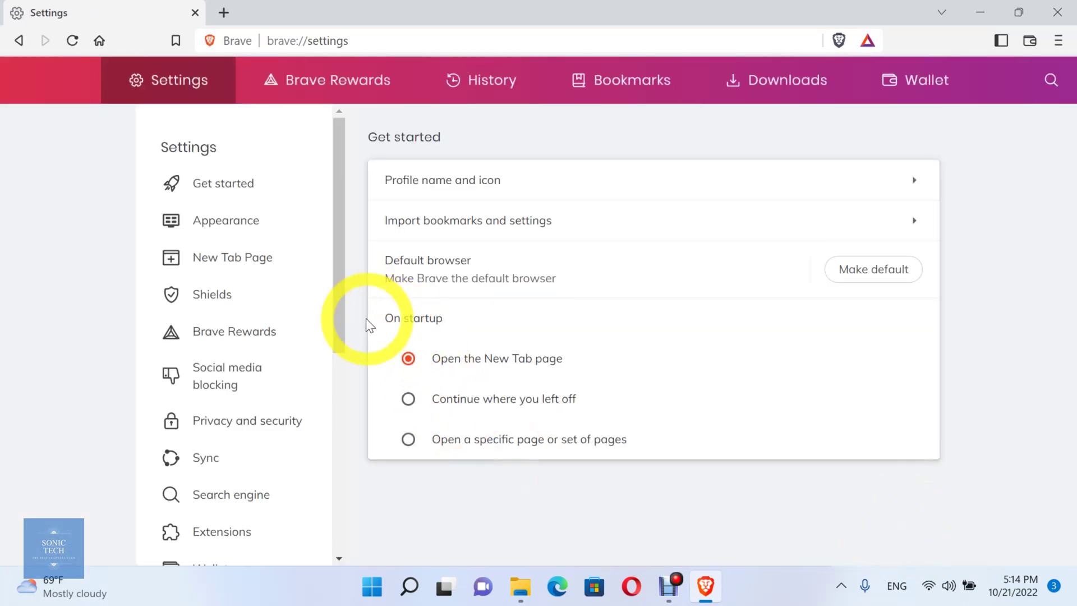
drag(345, 328, 344, 501)
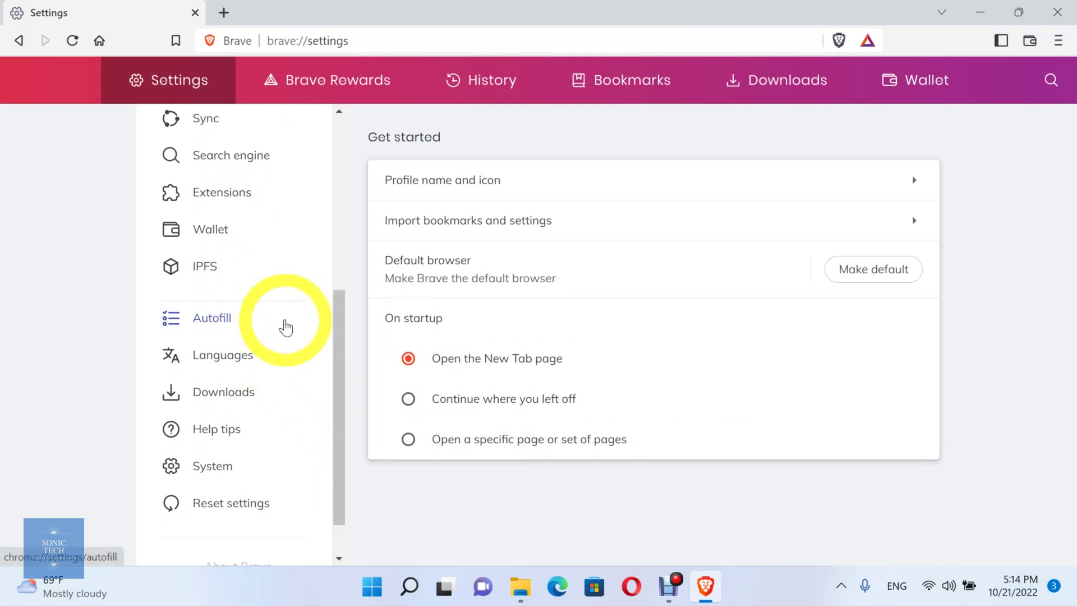
click(286, 327)
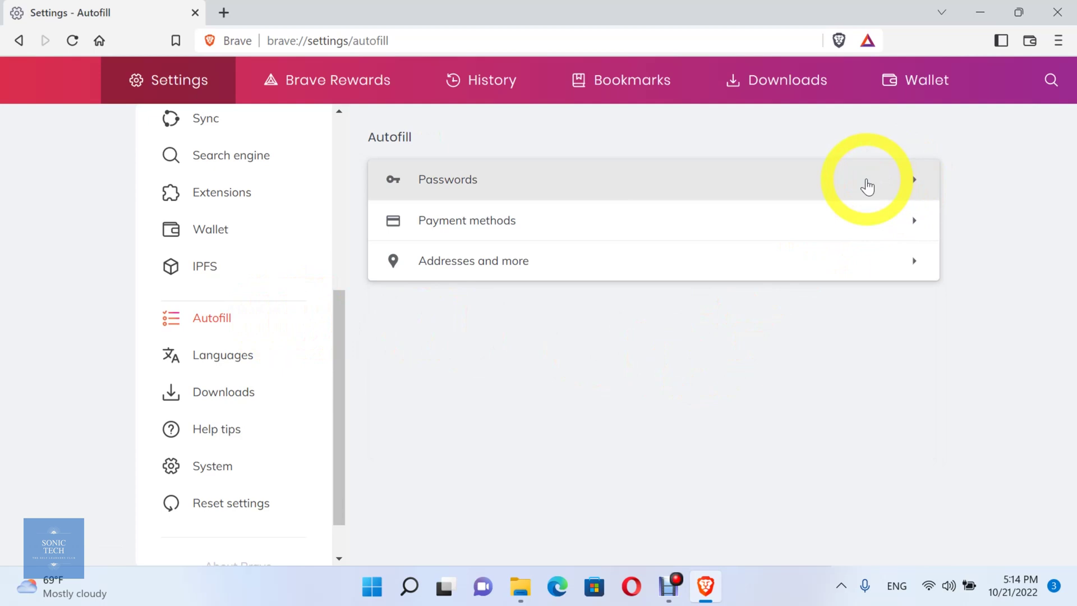
On the Passwords page, switch Offer to save passwords and Auto Sign-in off and back on
click(868, 186)
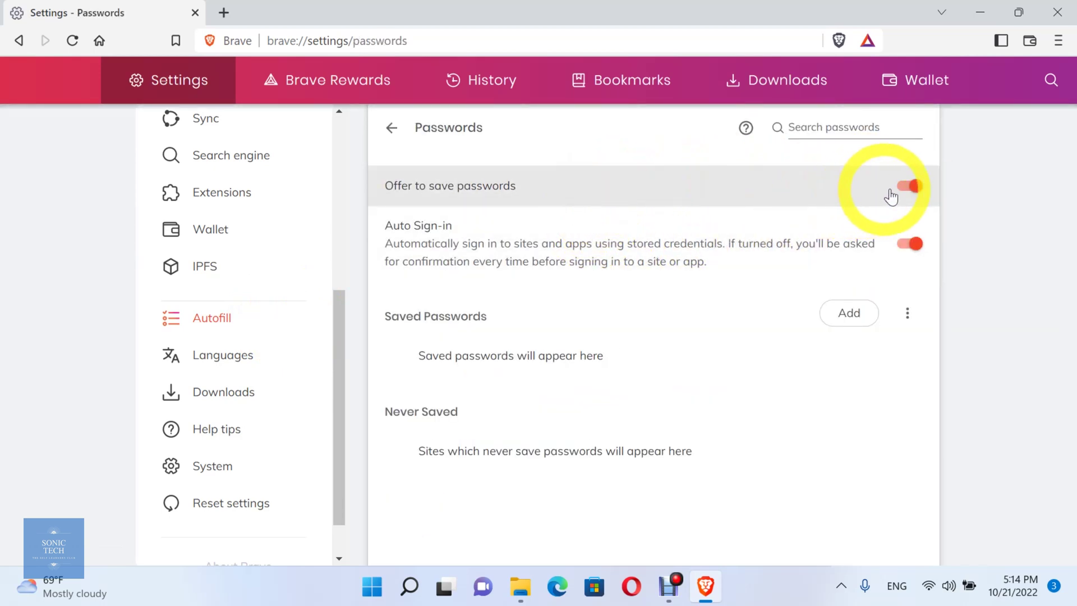
click(910, 188)
click(909, 188)
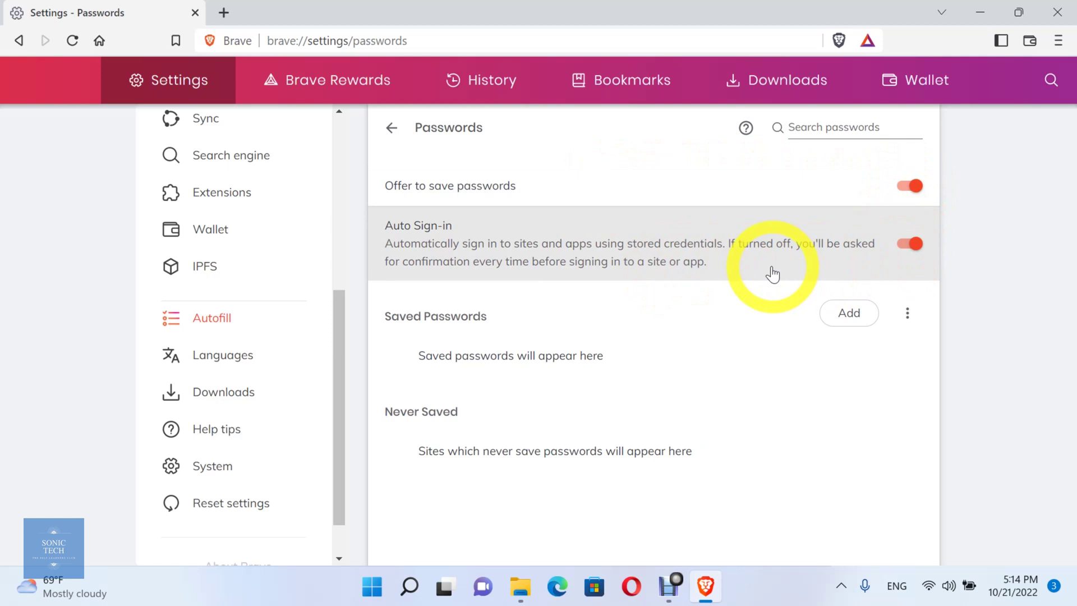
click(914, 252)
click(914, 252)
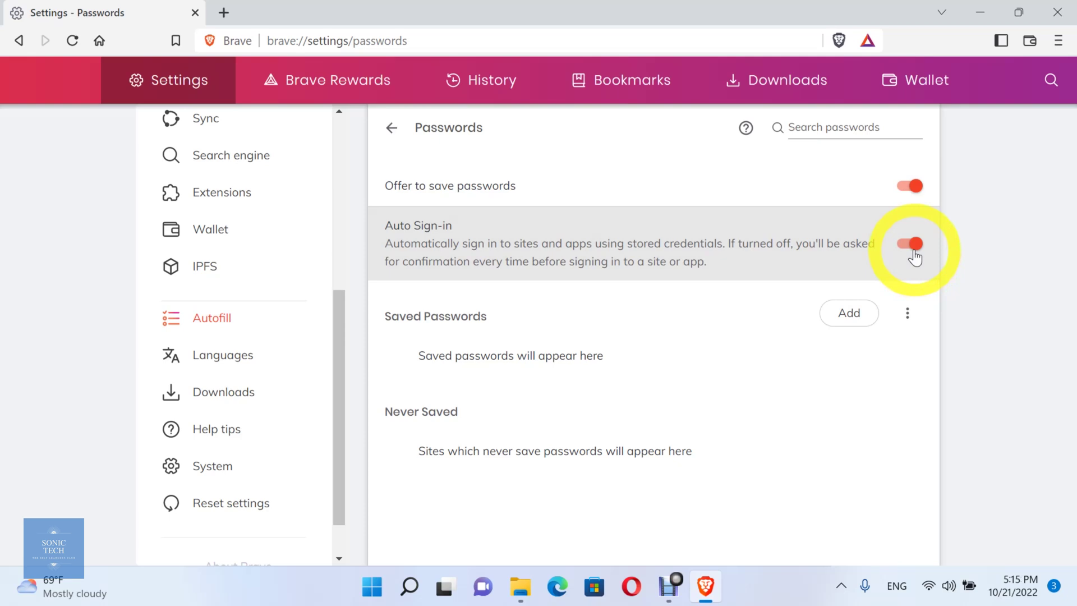
click(846, 325)
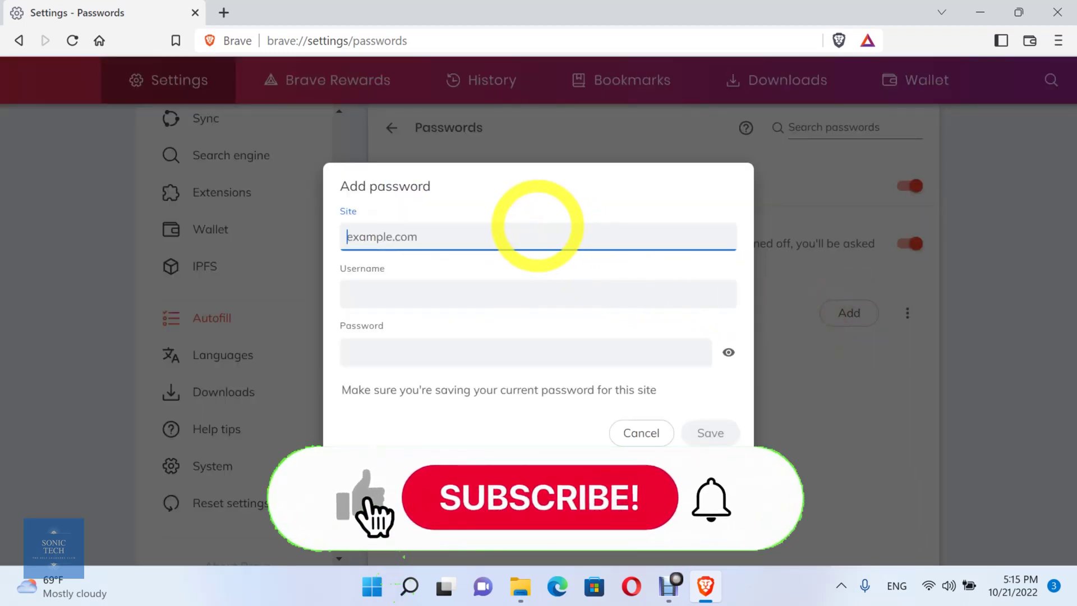
text(www)
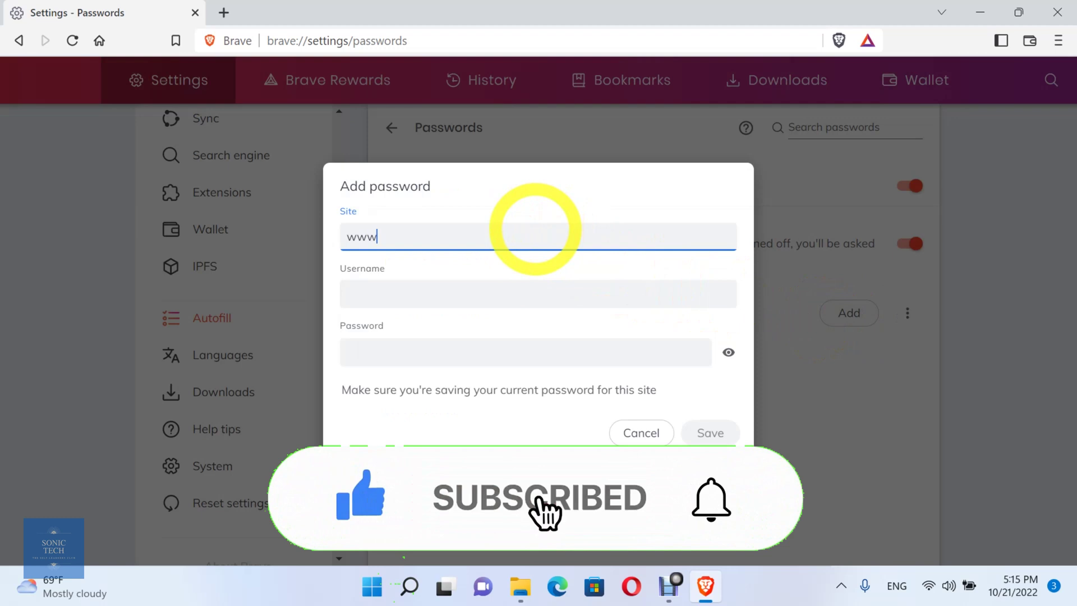
text(.face)
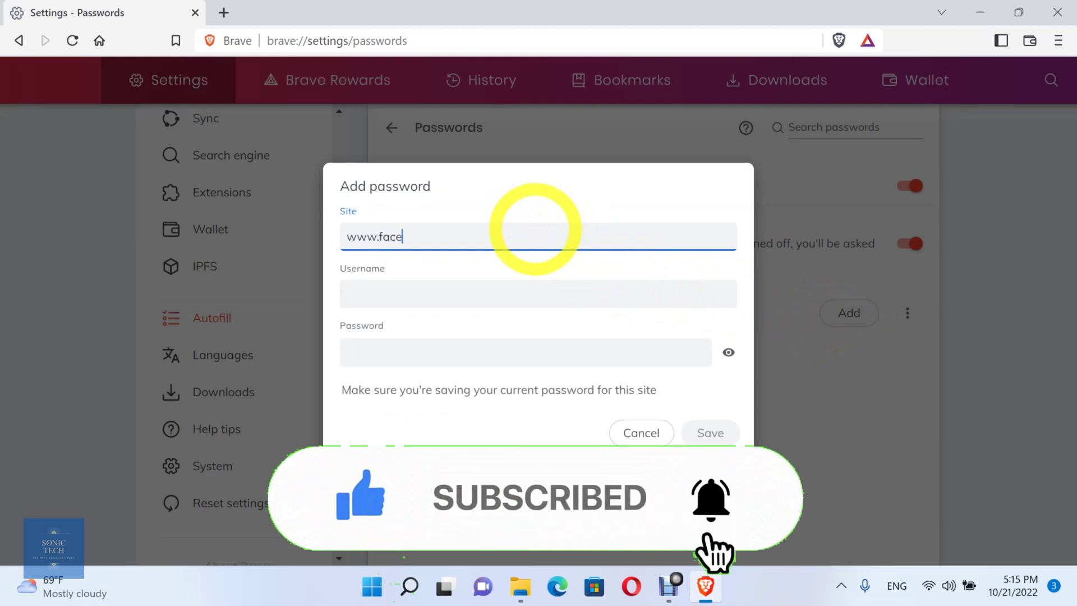
text(book)
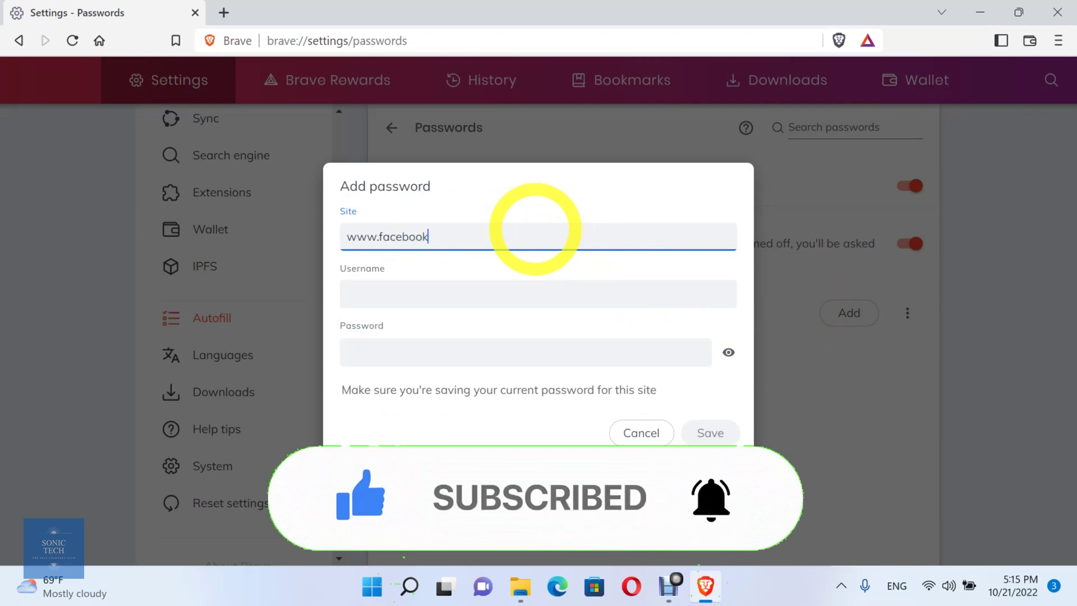
text(.com)
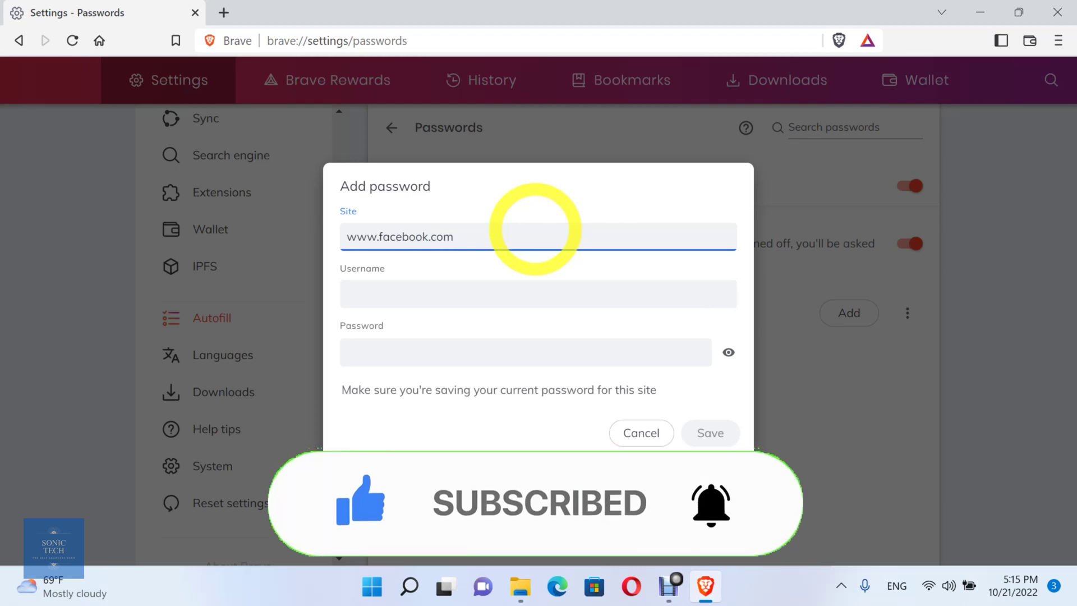
click(480, 297)
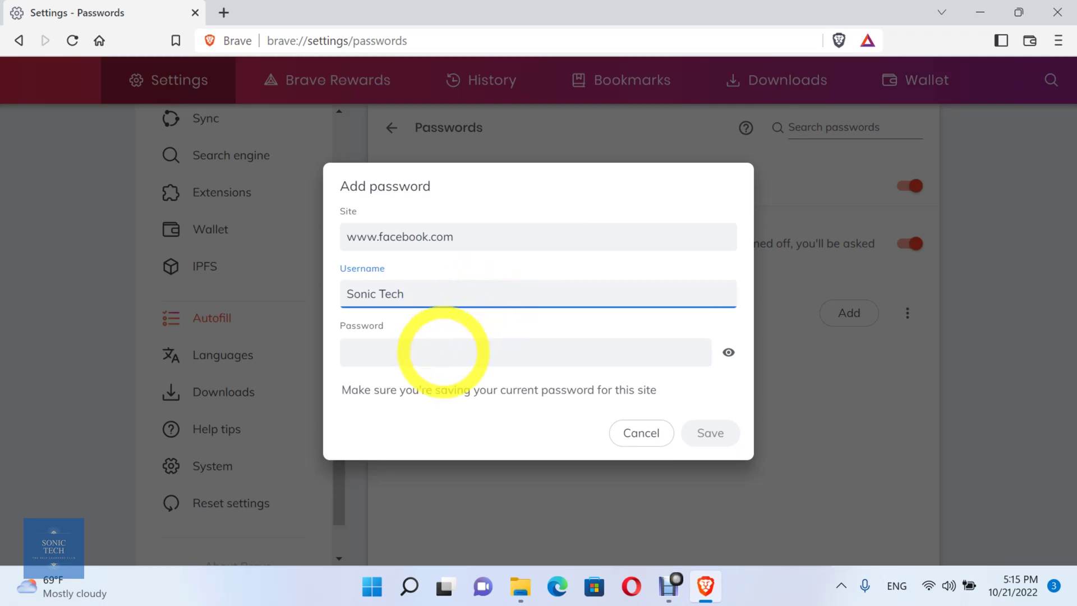
click(445, 351)
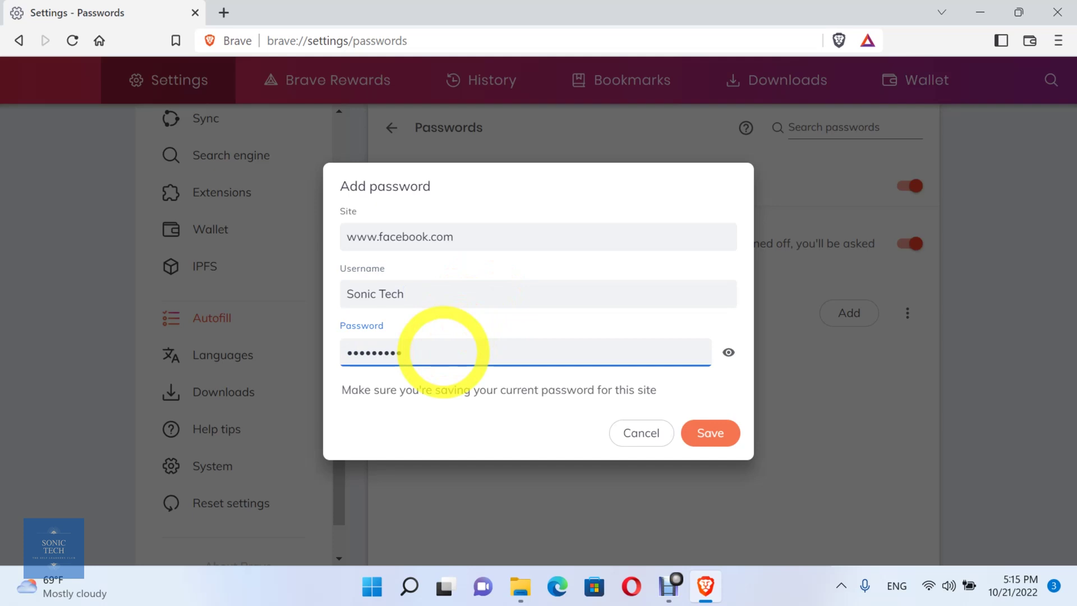
click(707, 437)
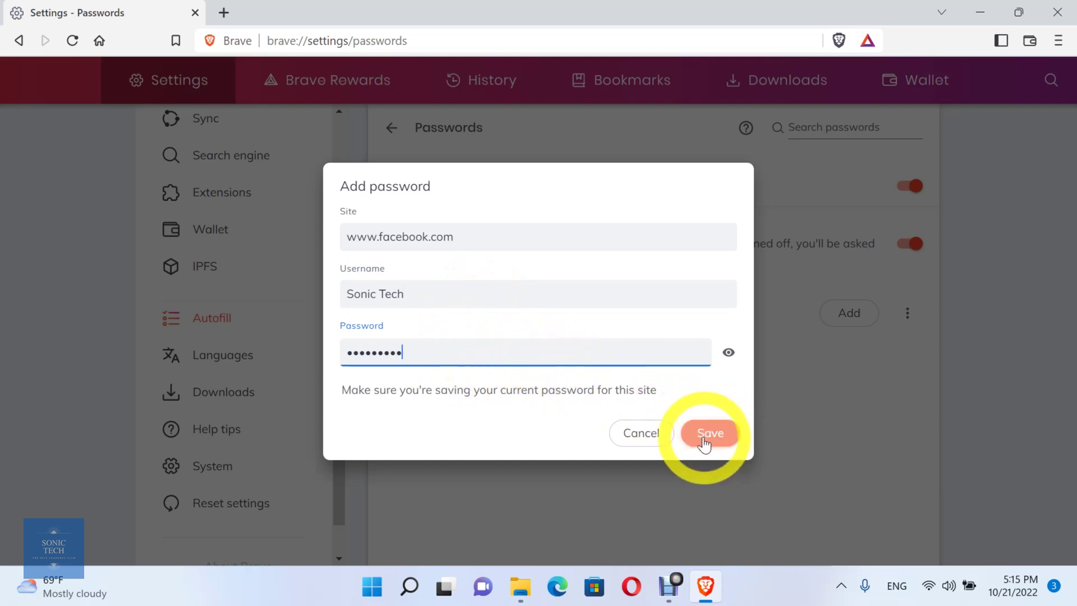
Save the facebook.com password, then remove it and return to Autofill
click(706, 444)
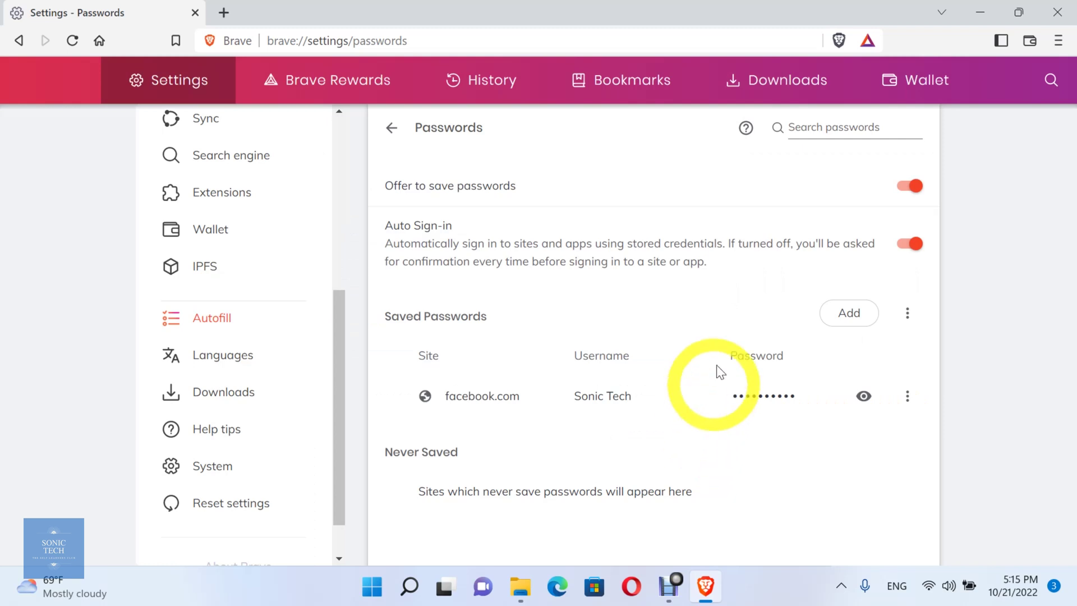
click(907, 396)
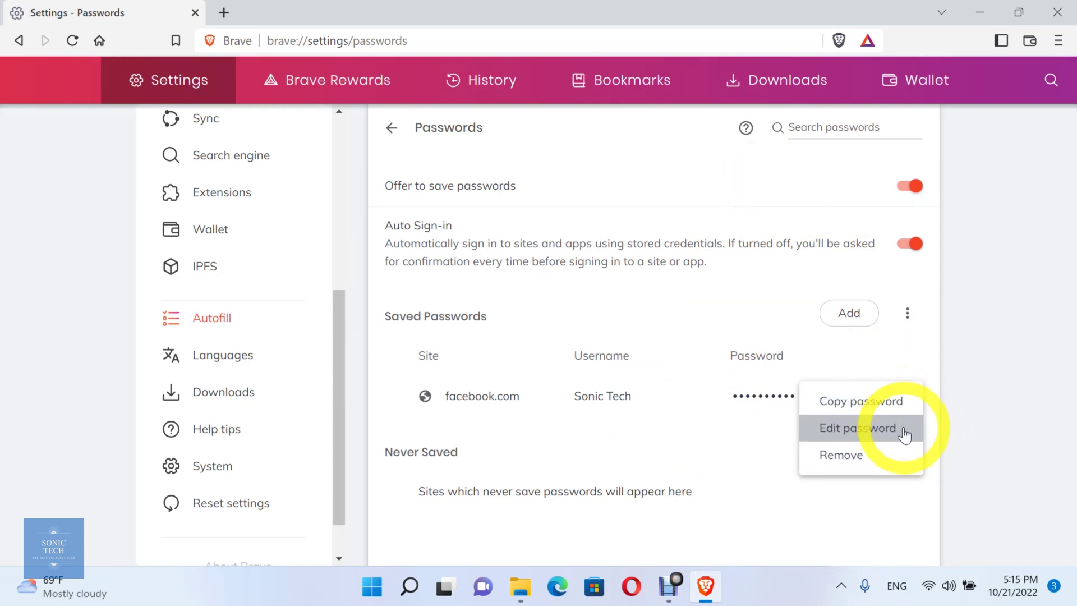
click(897, 462)
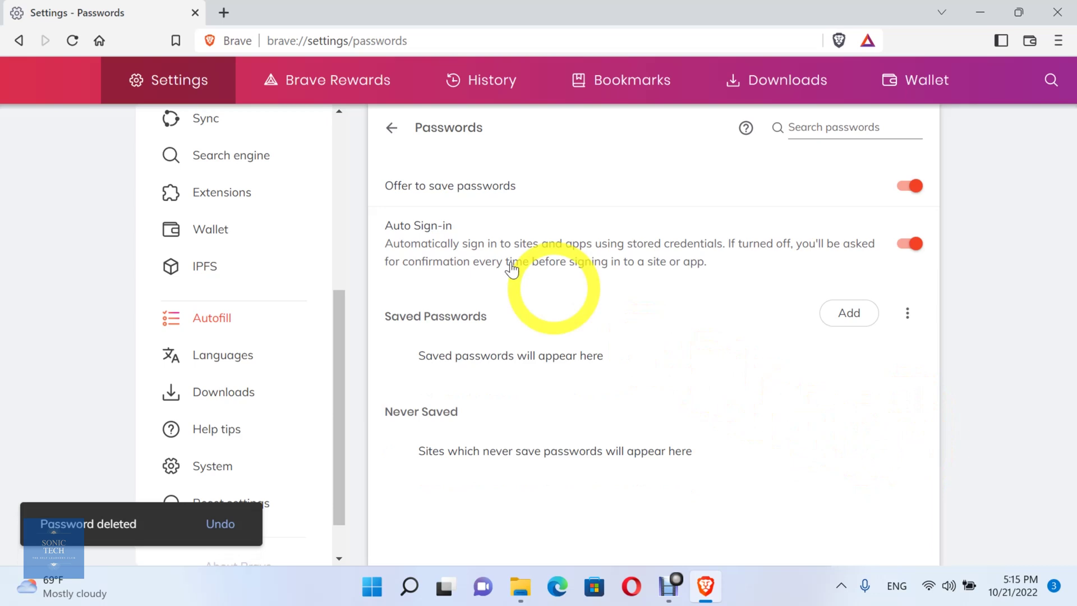
click(393, 135)
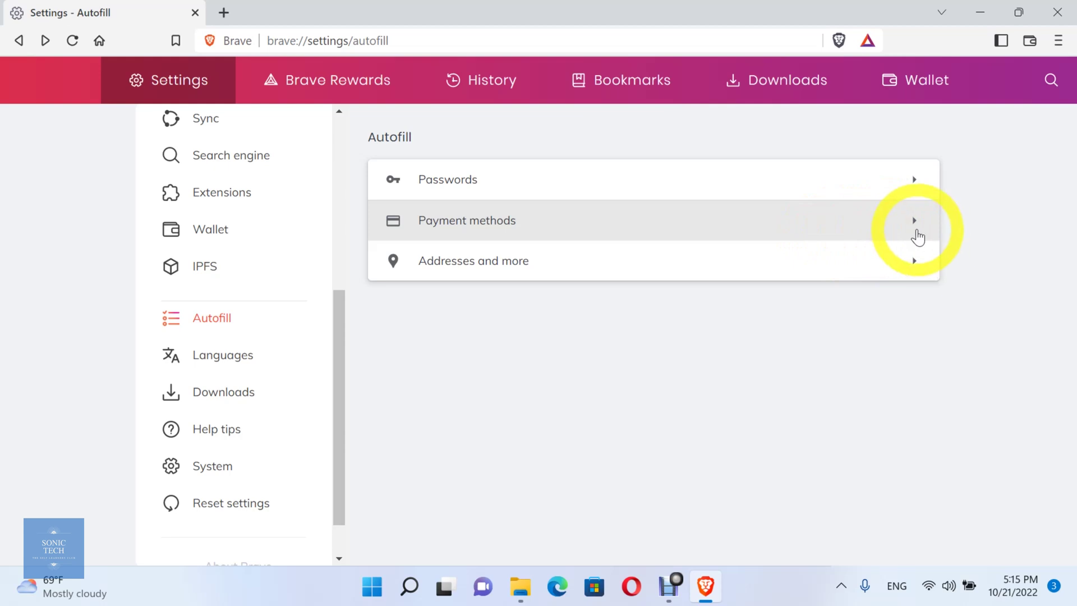
On Payment methods, toggle Save and fill payment methods off and on, then the site-checking option
click(918, 236)
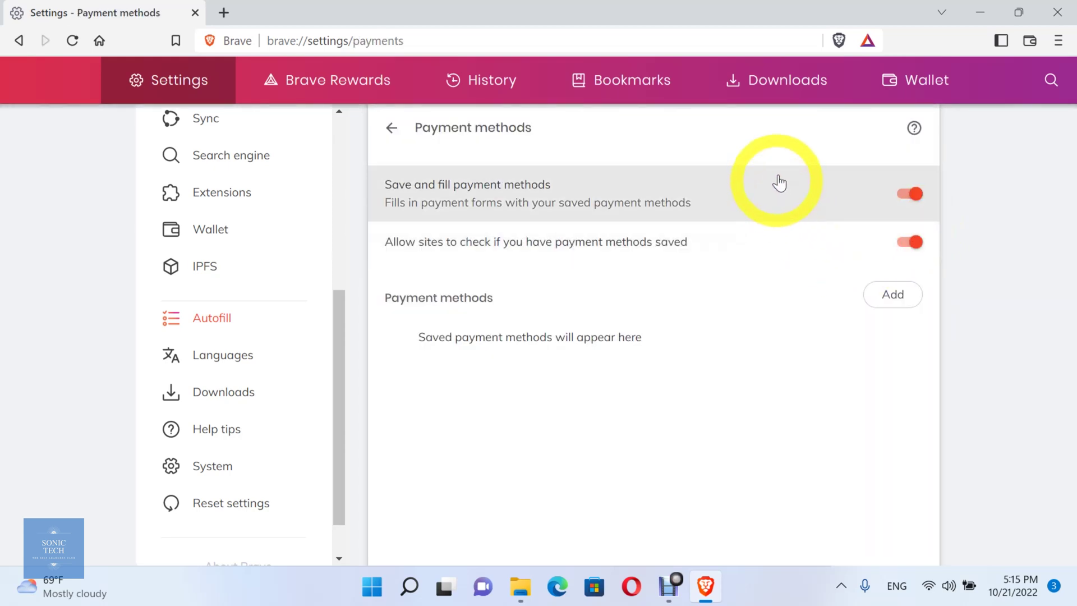
click(896, 199)
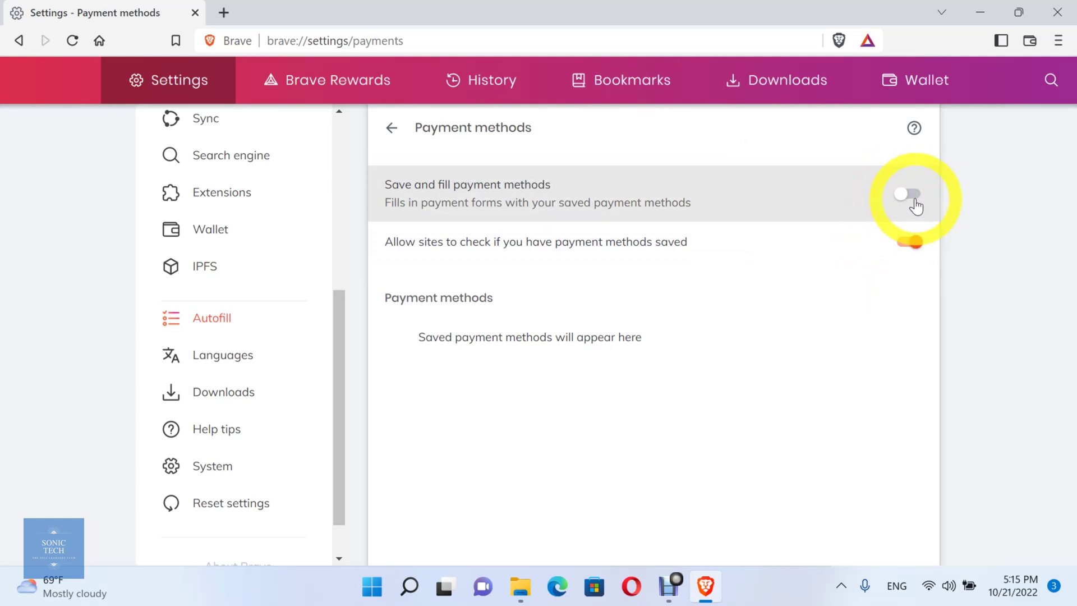
click(914, 203)
click(909, 245)
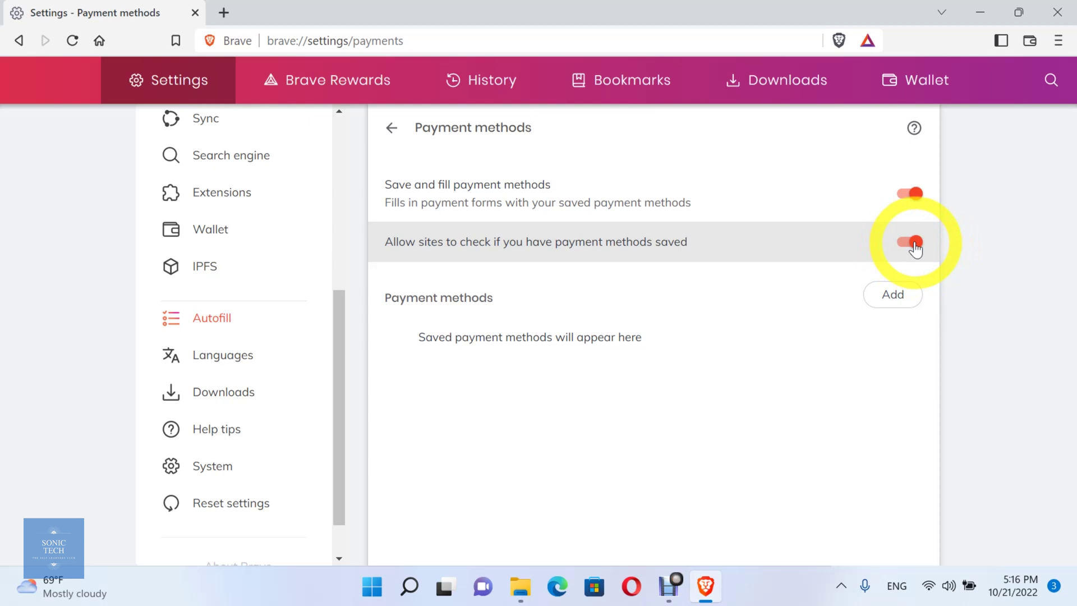
Fill a new card: number 234567890, expiry 10/2022, name Sonic Tech, nickname Visa Card
click(895, 294)
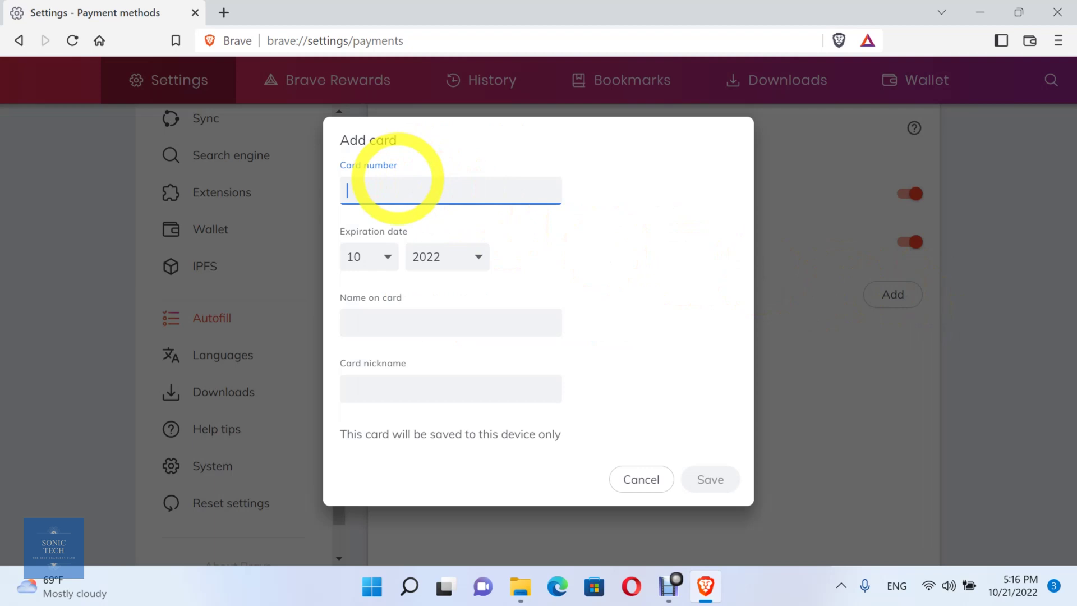
text(234567890)
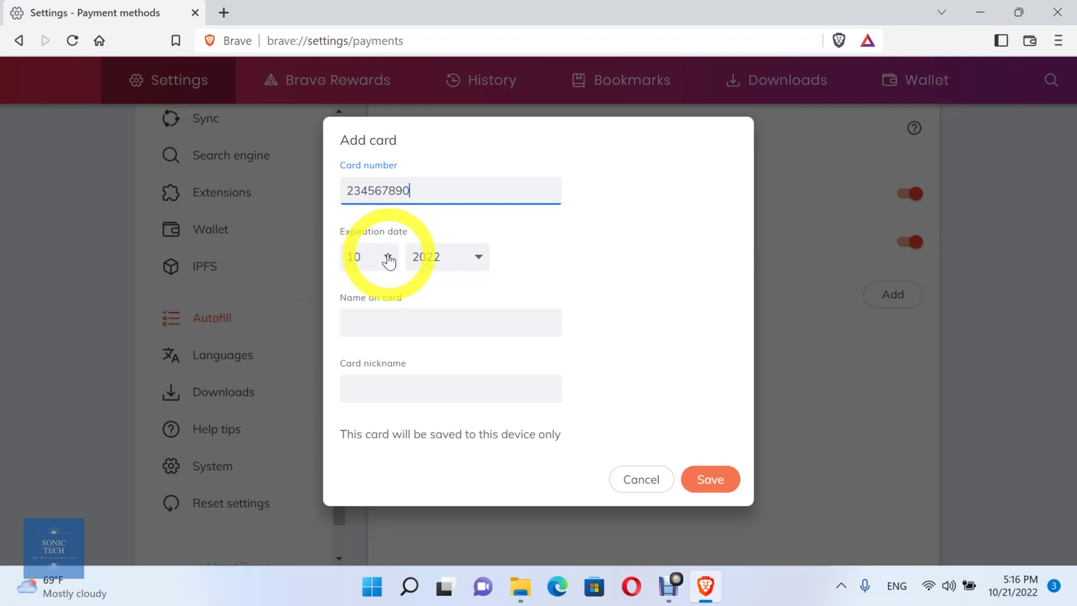
click(387, 260)
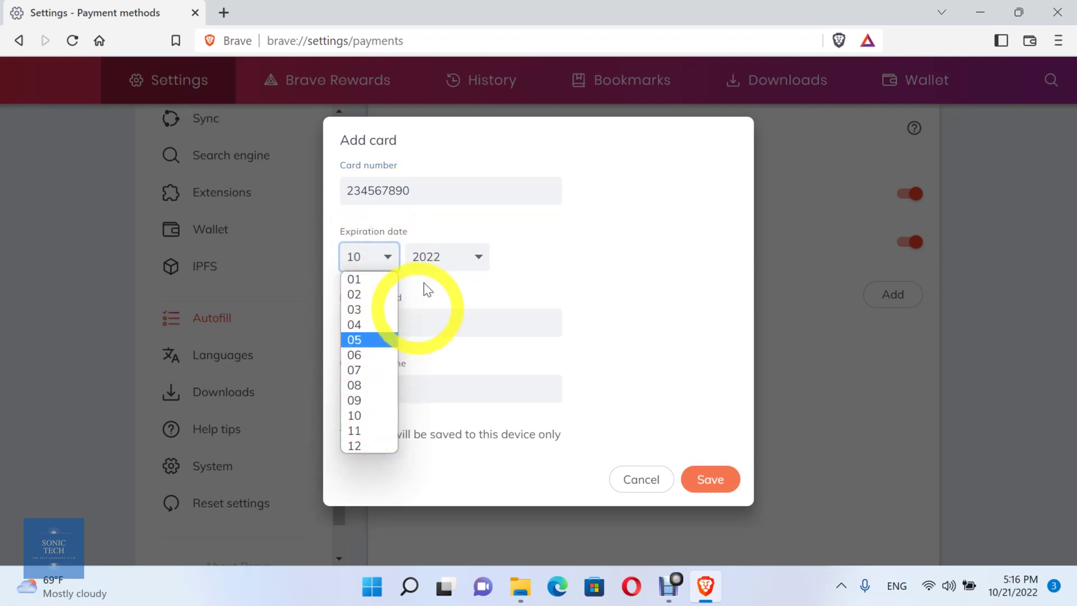
click(452, 267)
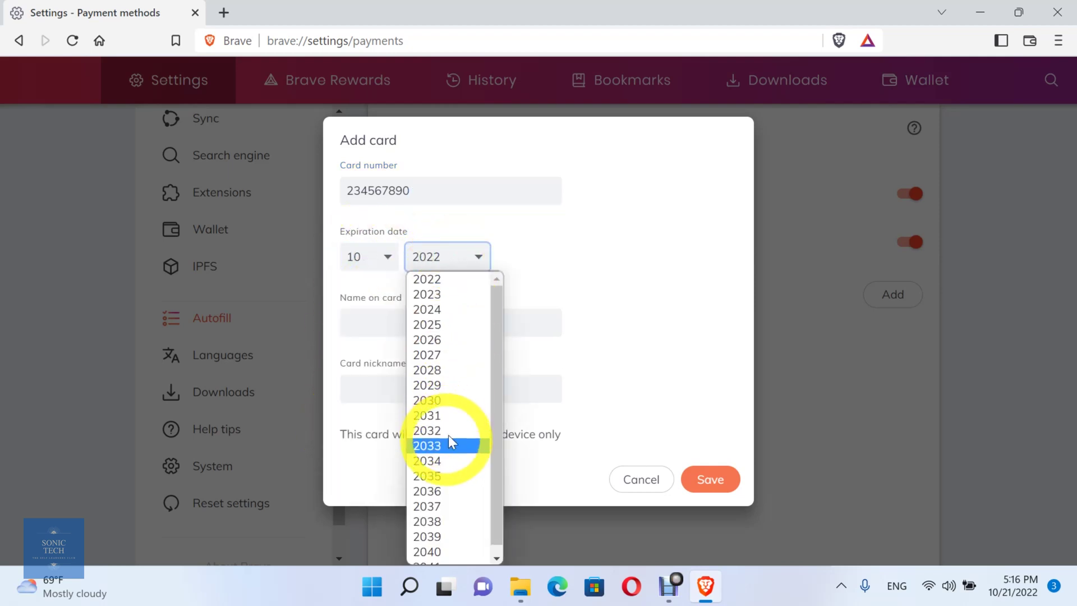
click(492, 257)
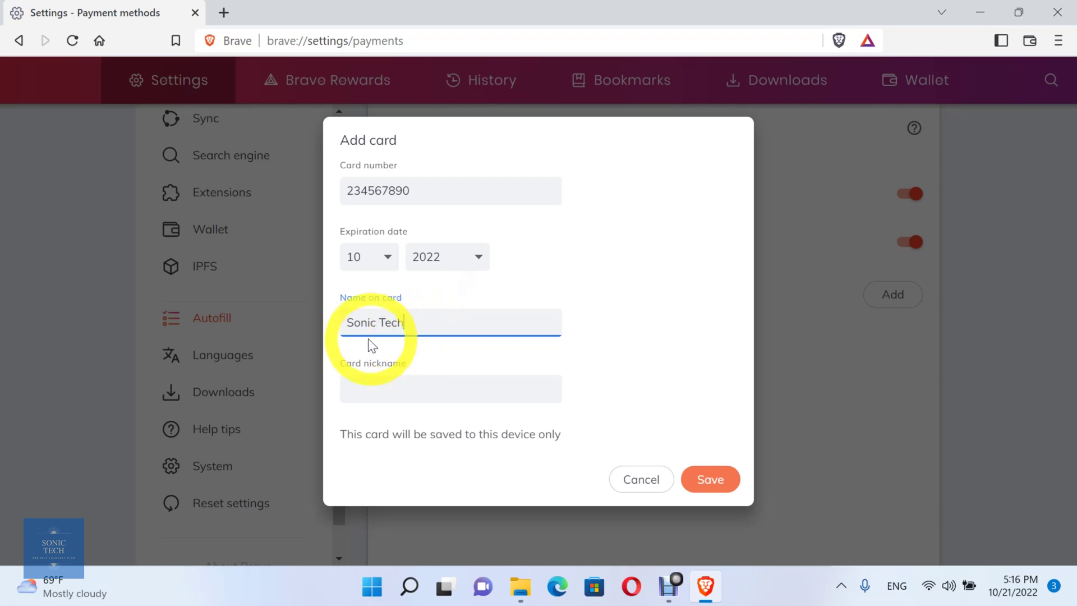
click(481, 384)
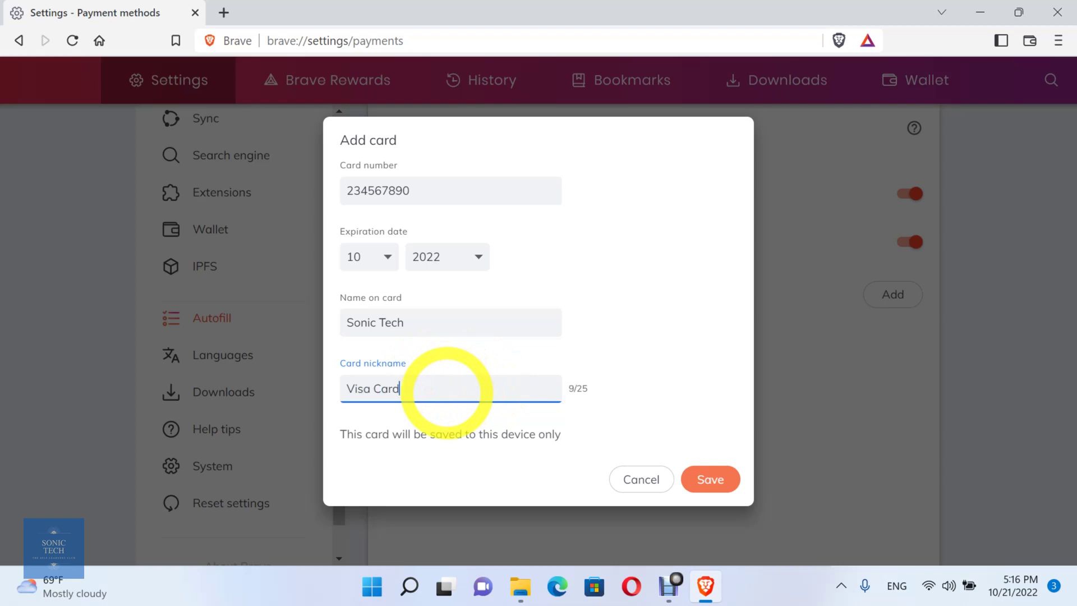
Save the Visa Card ending 7890, then remove it and return to Autofill
click(711, 480)
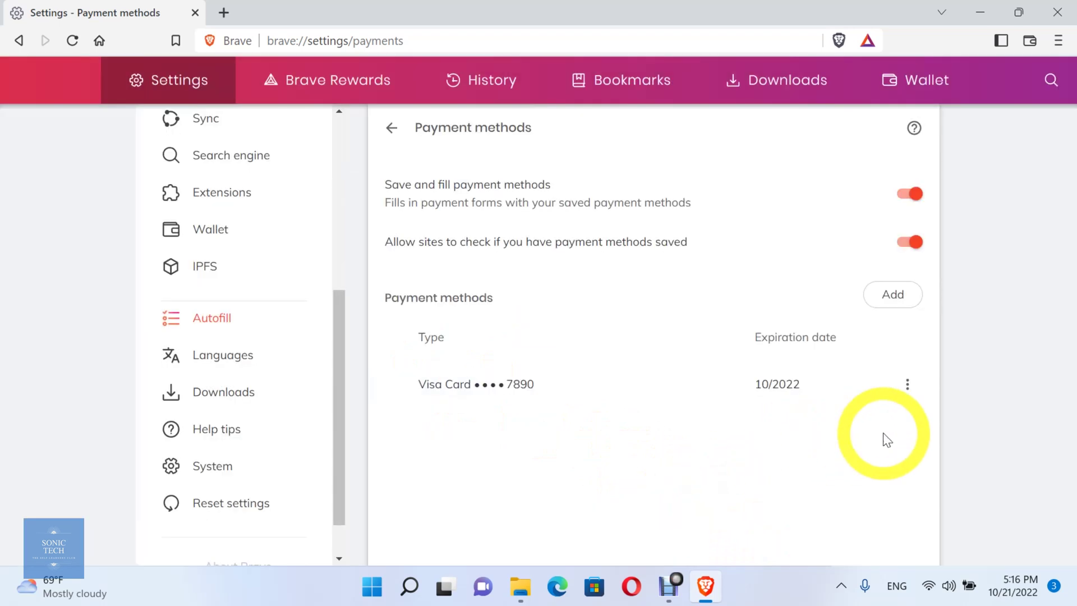
click(908, 391)
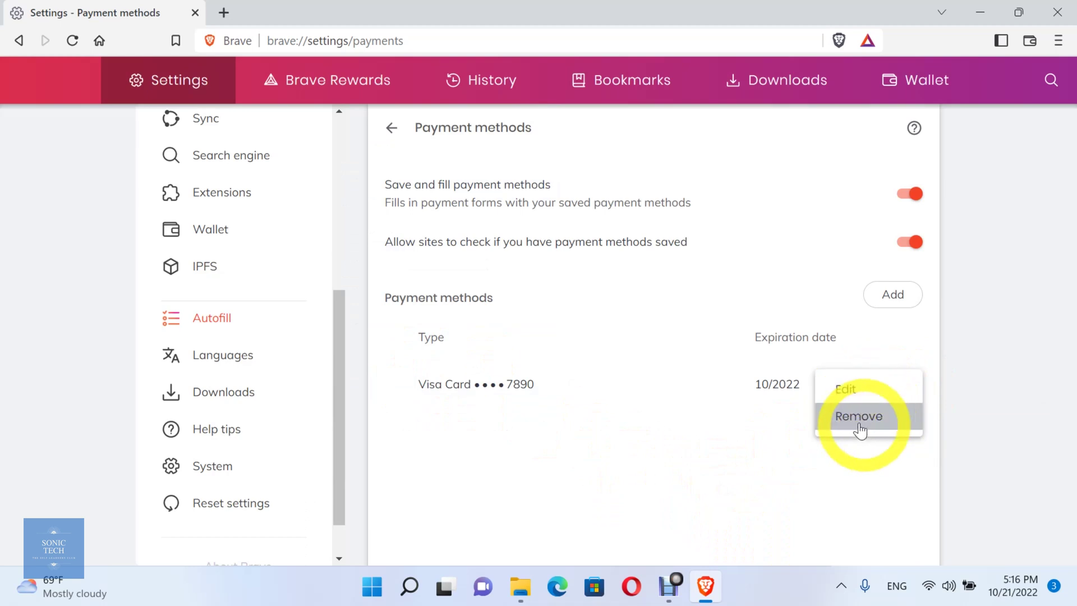
click(882, 417)
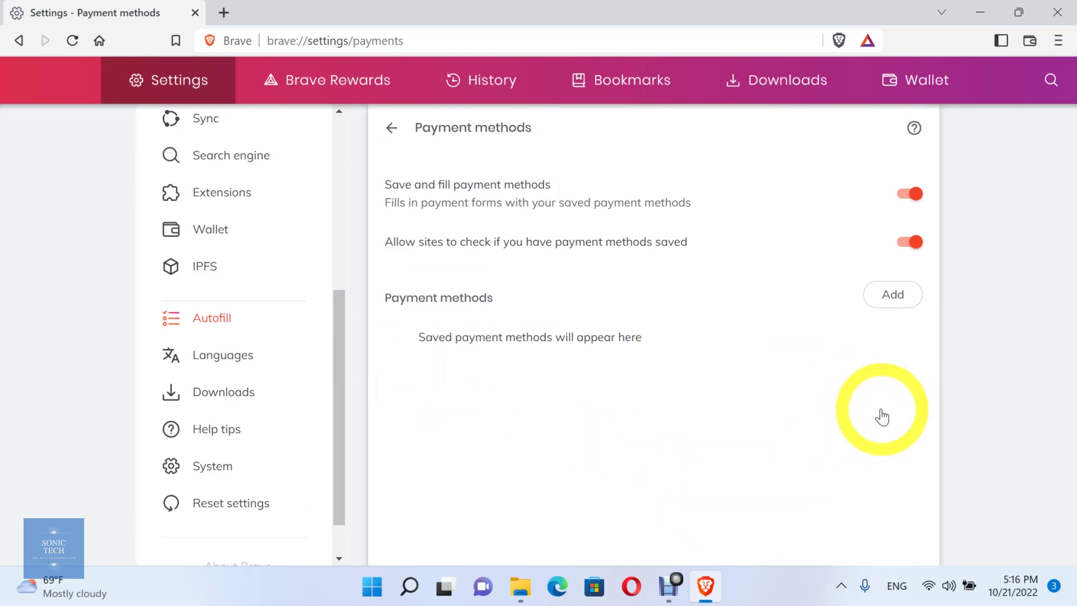
click(390, 129)
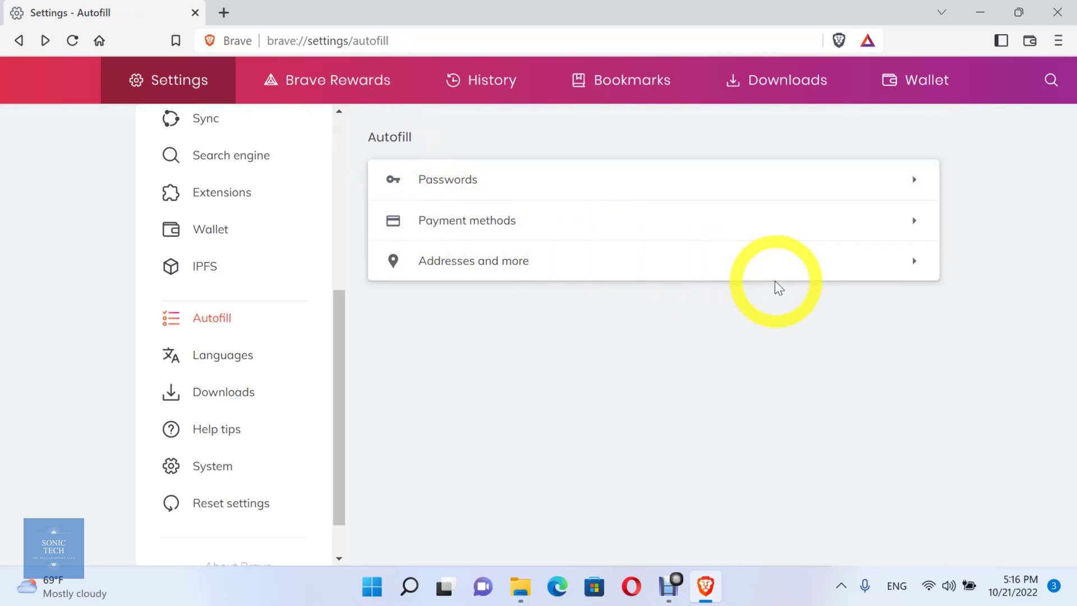
On Addresses and more, switch Save and fill addresses off and back on
click(919, 267)
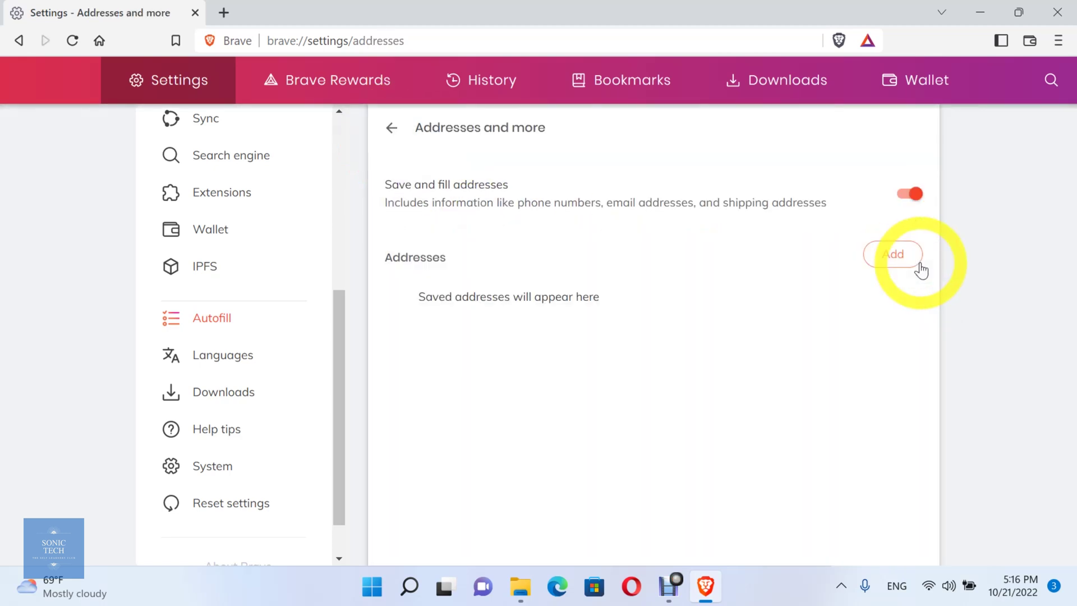
click(907, 193)
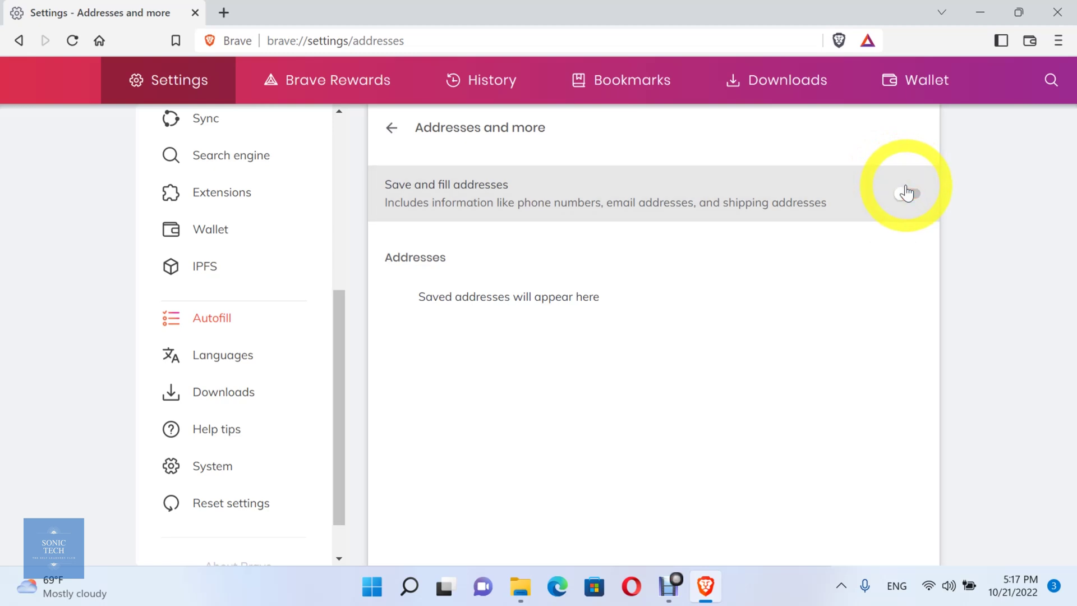
click(906, 193)
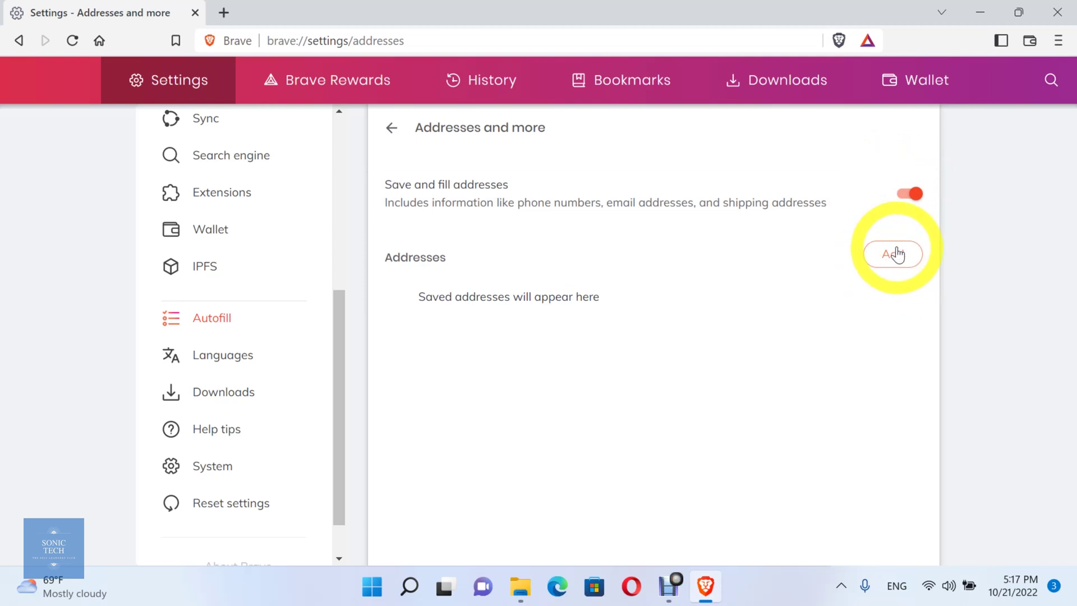
Start a new address and set its Country / Region to United States
click(894, 254)
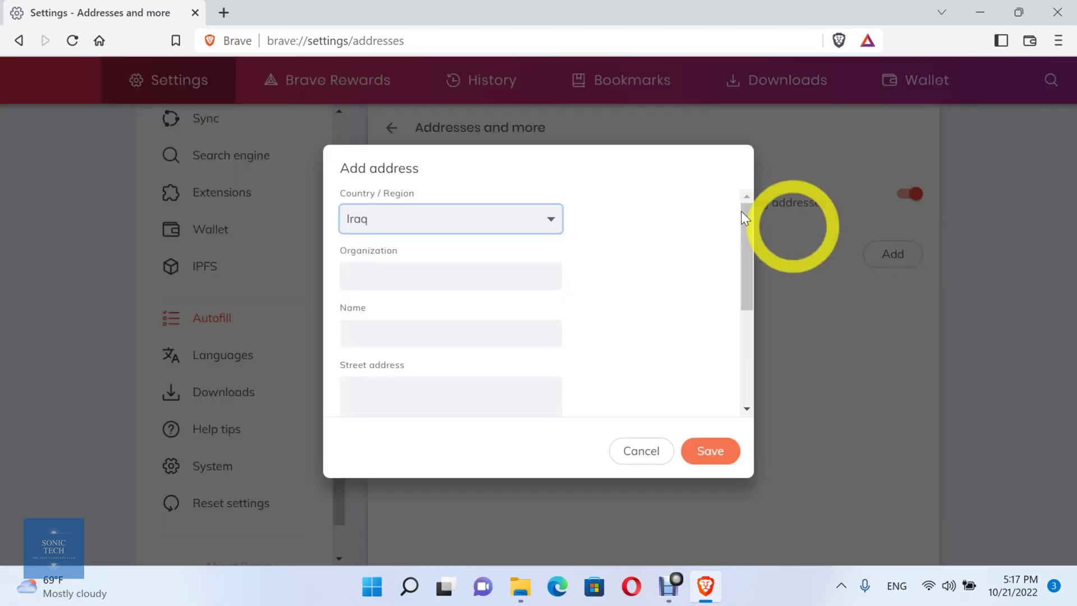
click(550, 221)
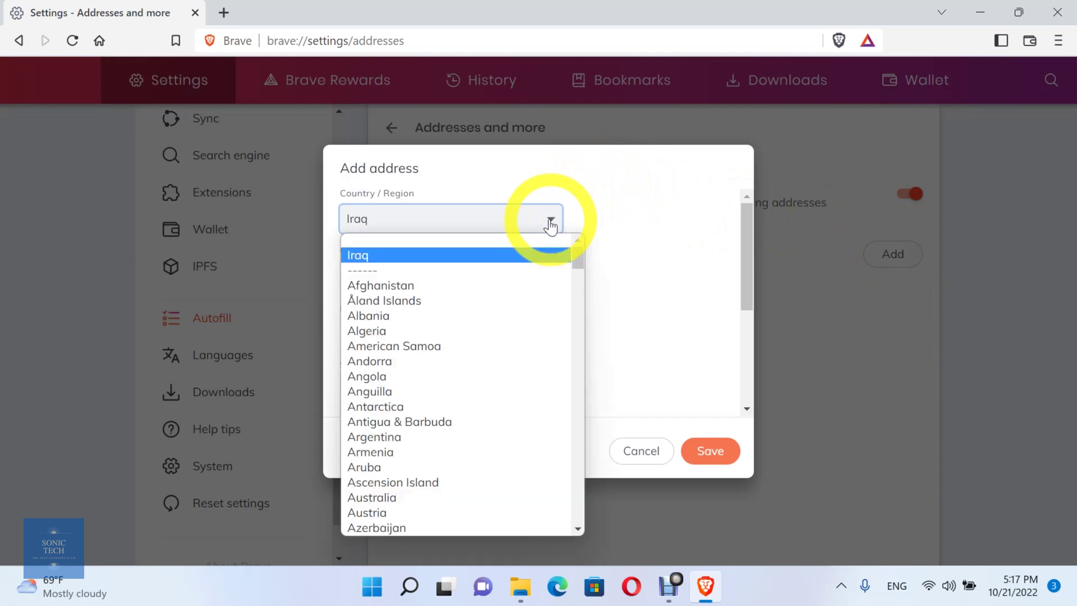
key(u)
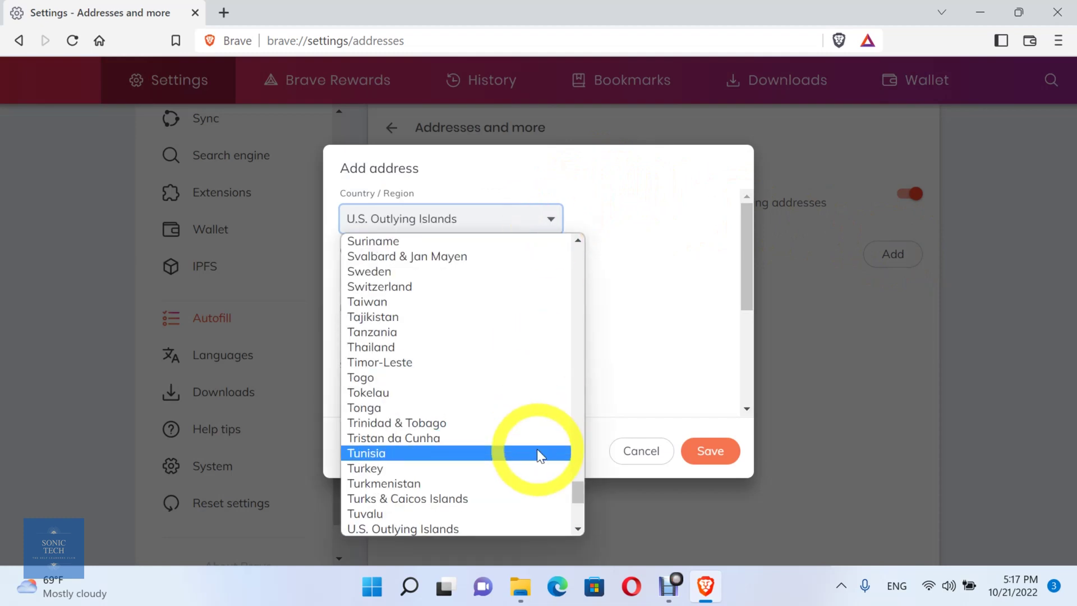
click(580, 532)
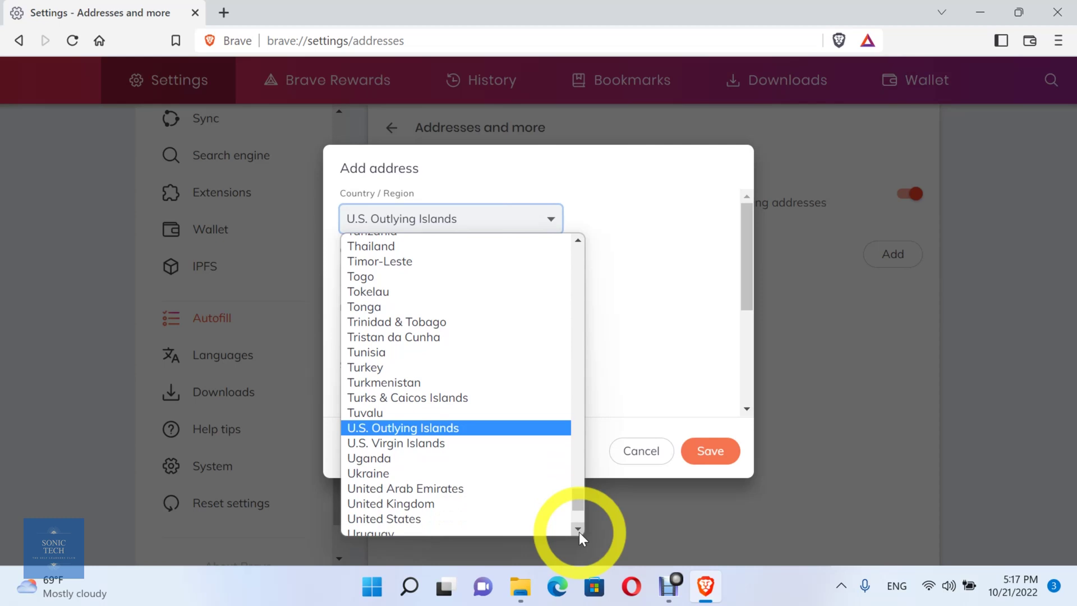
click(490, 512)
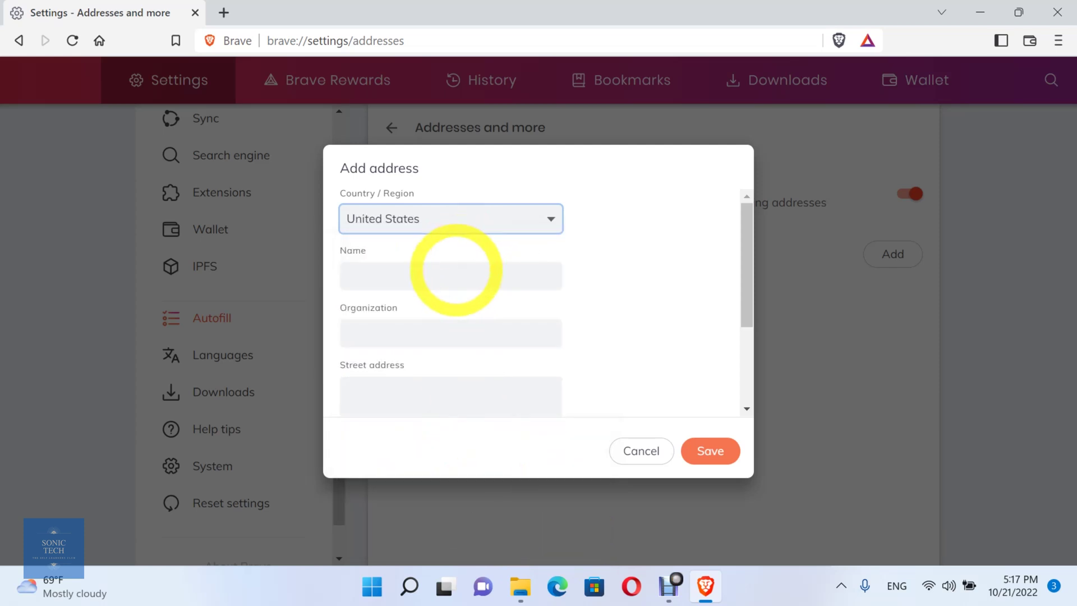
Fill in name Mr. John, organization Youtube and street address S.D. street
click(455, 275)
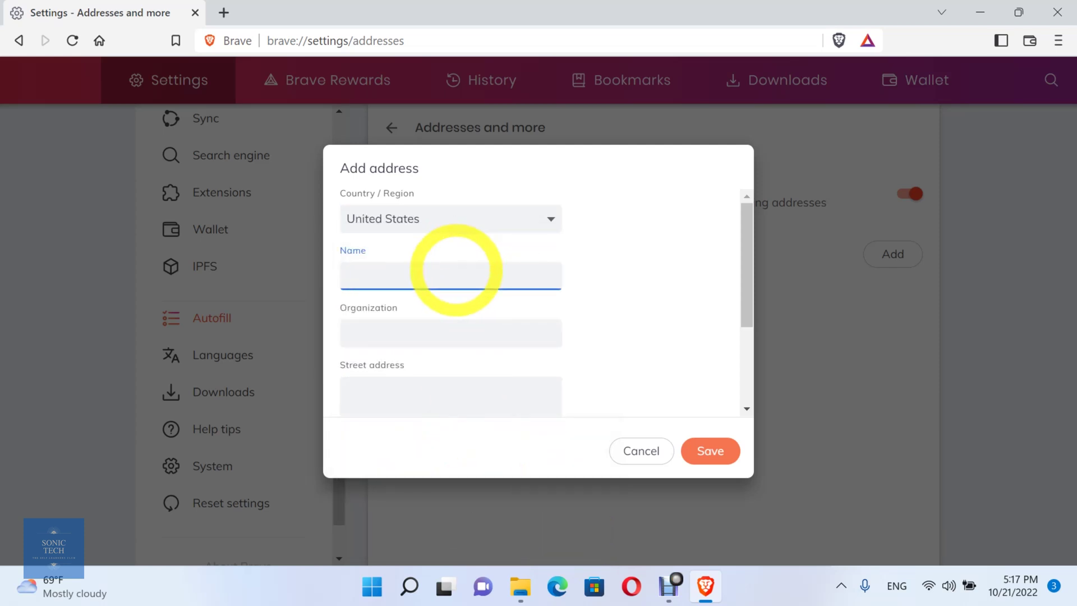
text(Mr. J)
text(ohn)
click(446, 332)
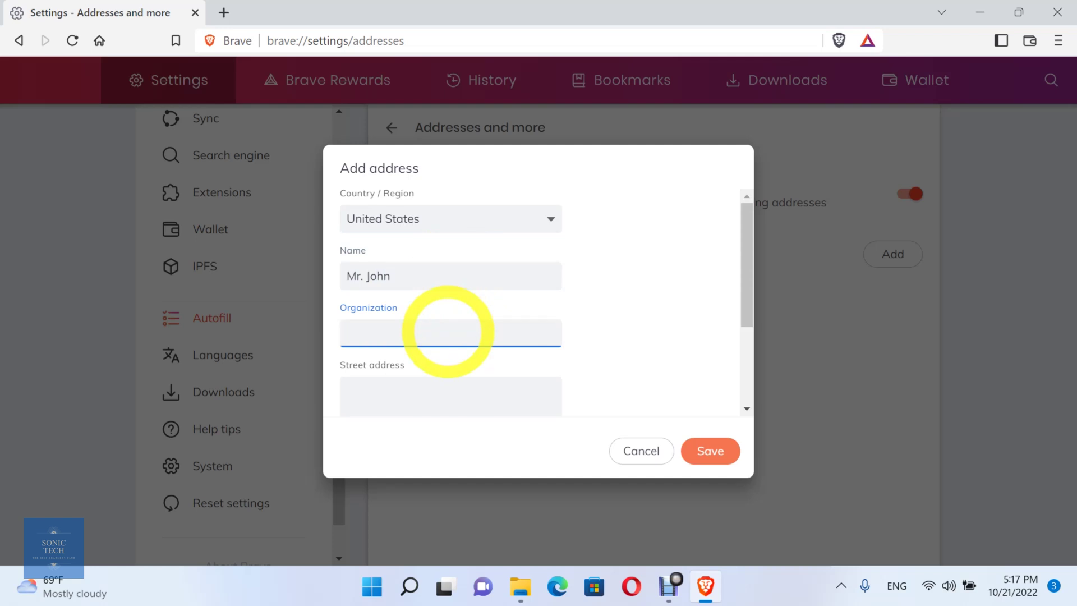
text(ou)
text(tube)
scroll(448, 331, down, 1)
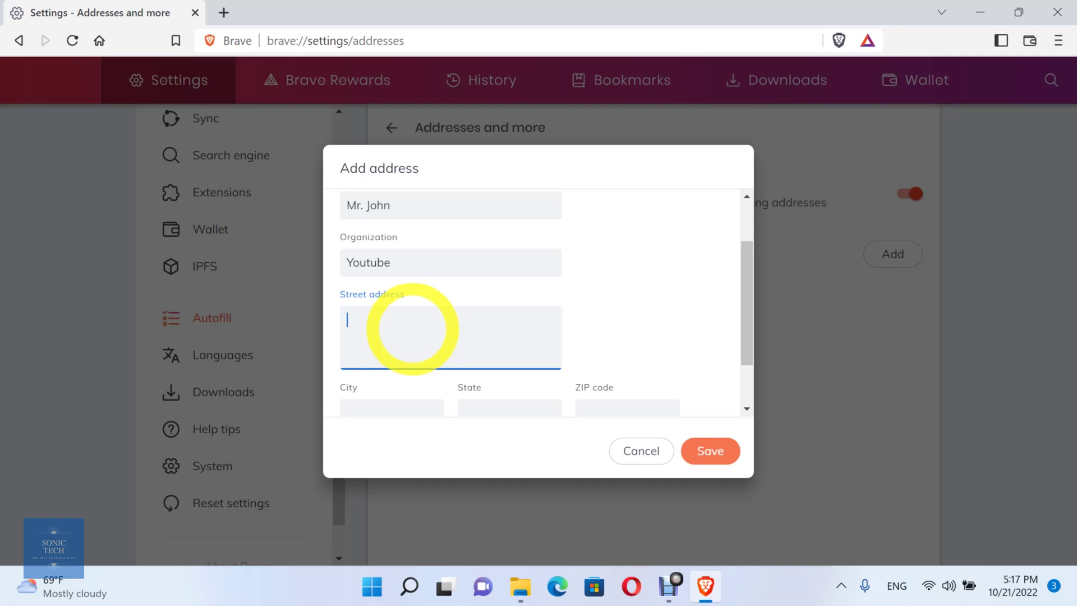
text(S.)
text(D.)
text( stre)
text(et)
scroll(412, 328, down, 1)
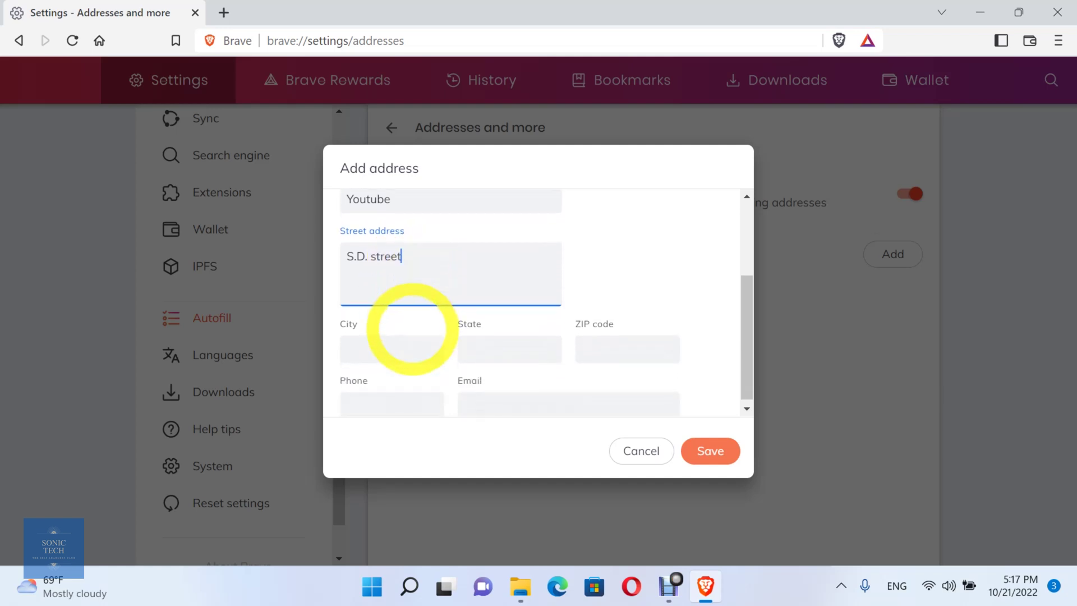
click(395, 349)
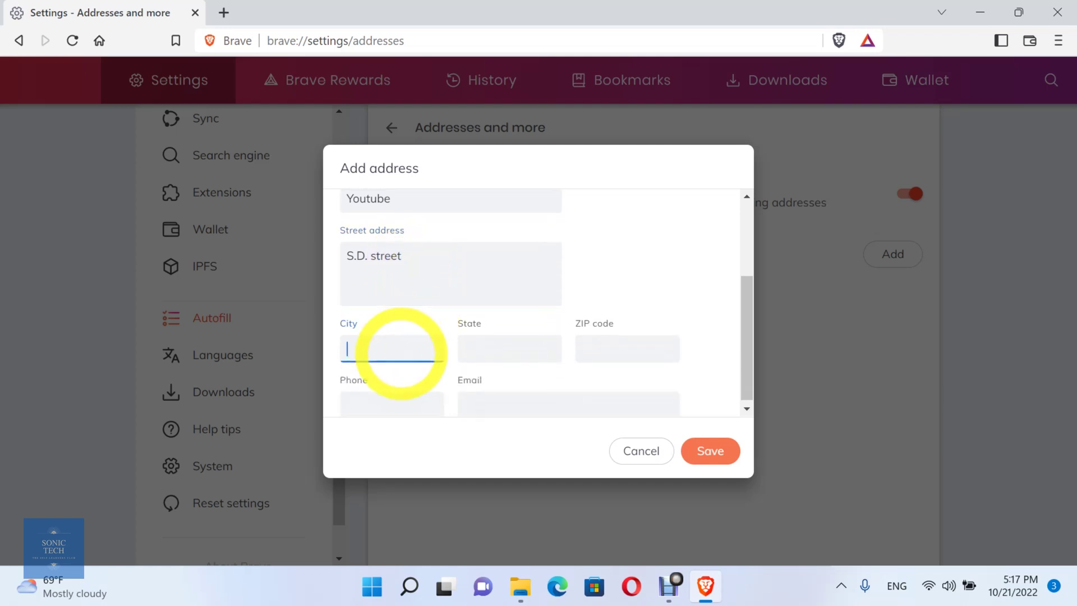
text(N)
text(.W.)
click(490, 351)
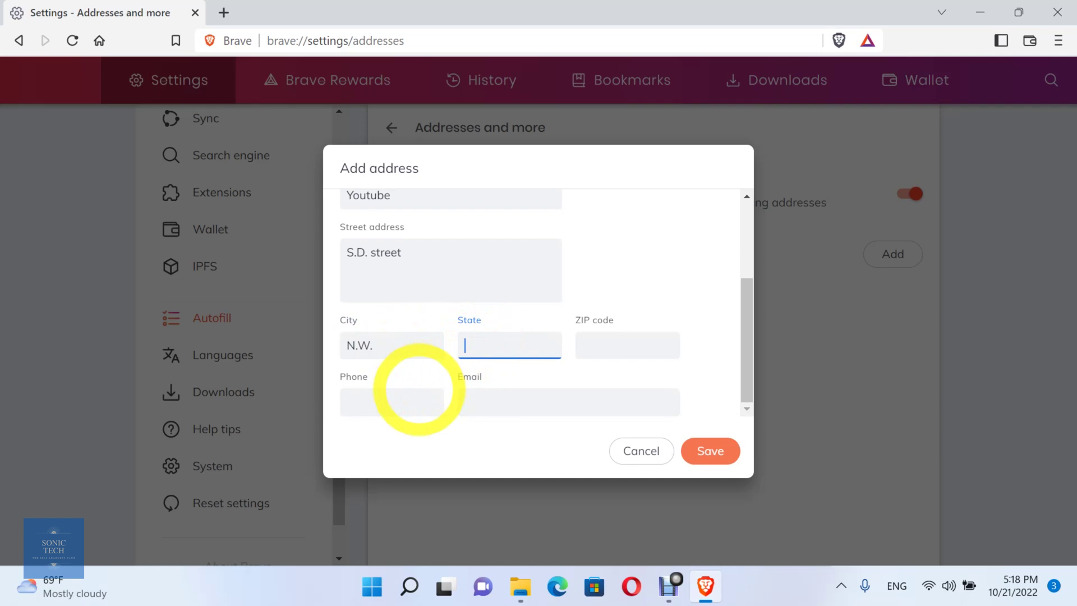
click(599, 344)
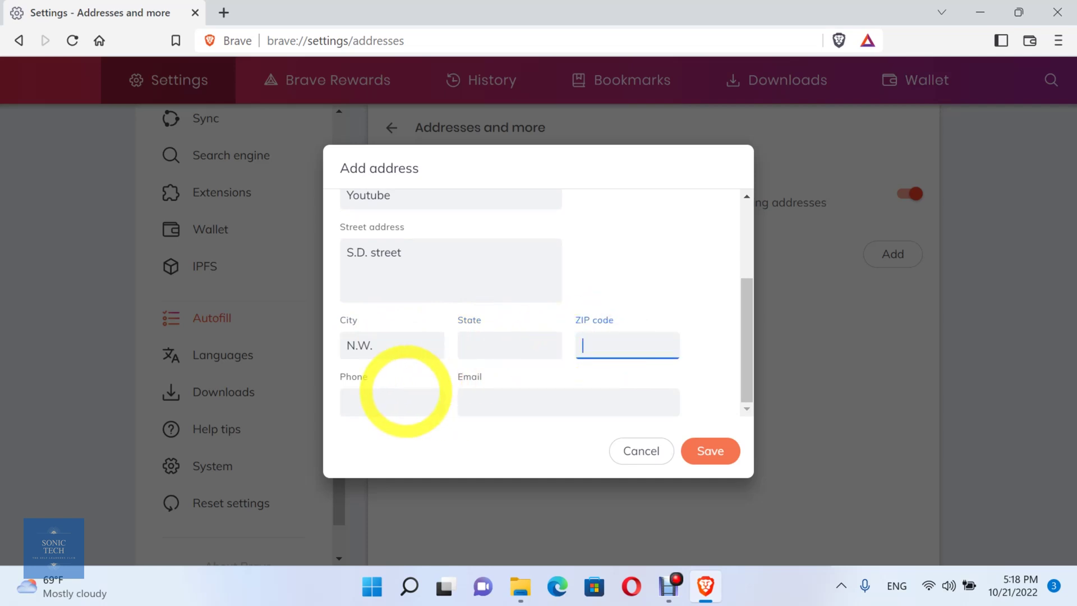
click(406, 395)
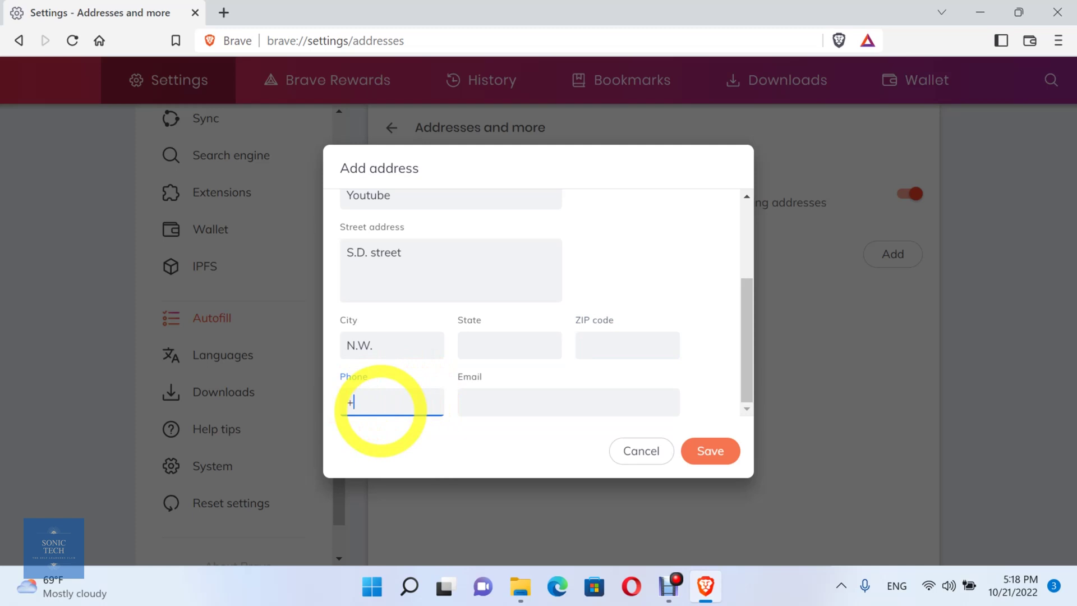
text(2445)
text(678)
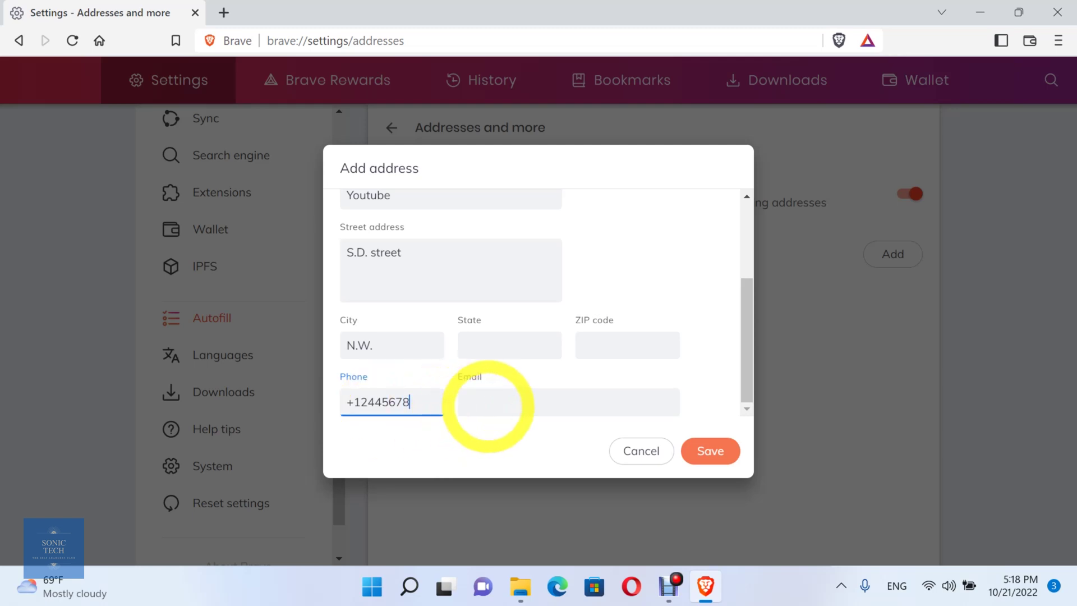
click(489, 409)
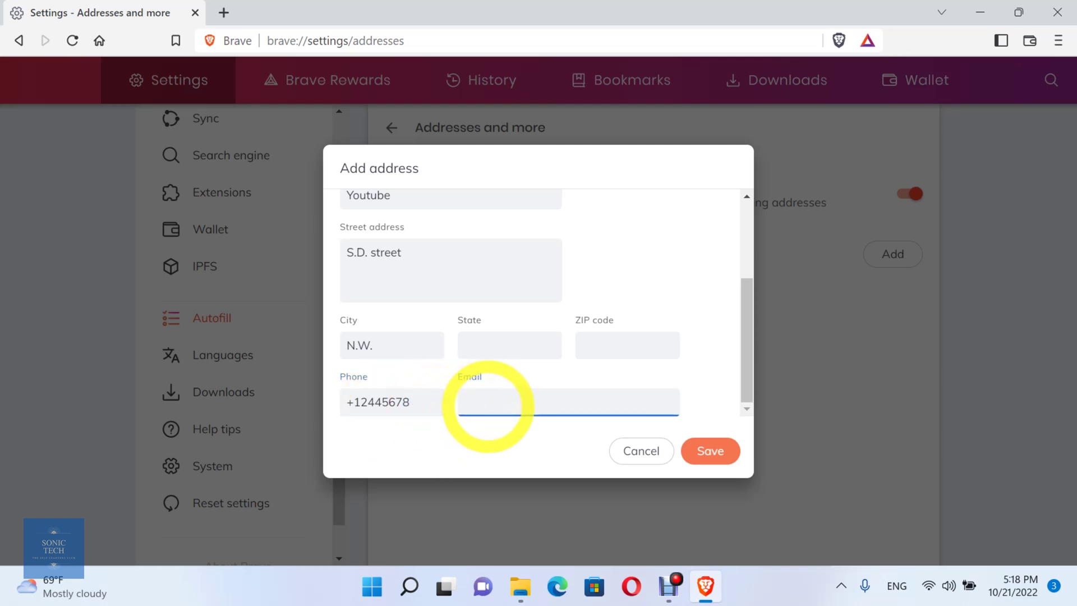
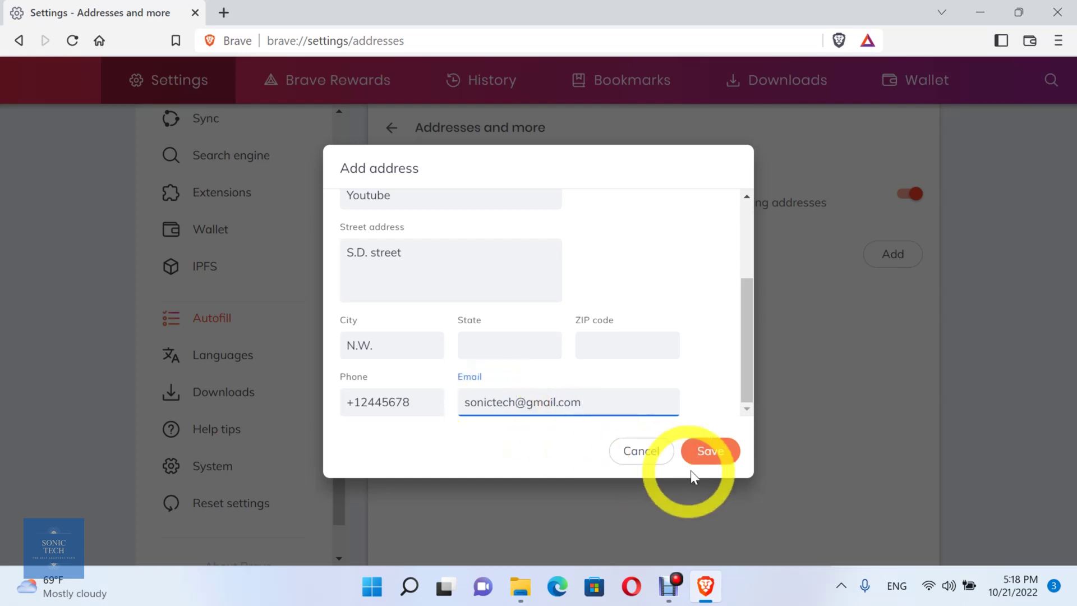
Save the Mr. John, S.D. street address and show its Edit/Remove menu
click(711, 451)
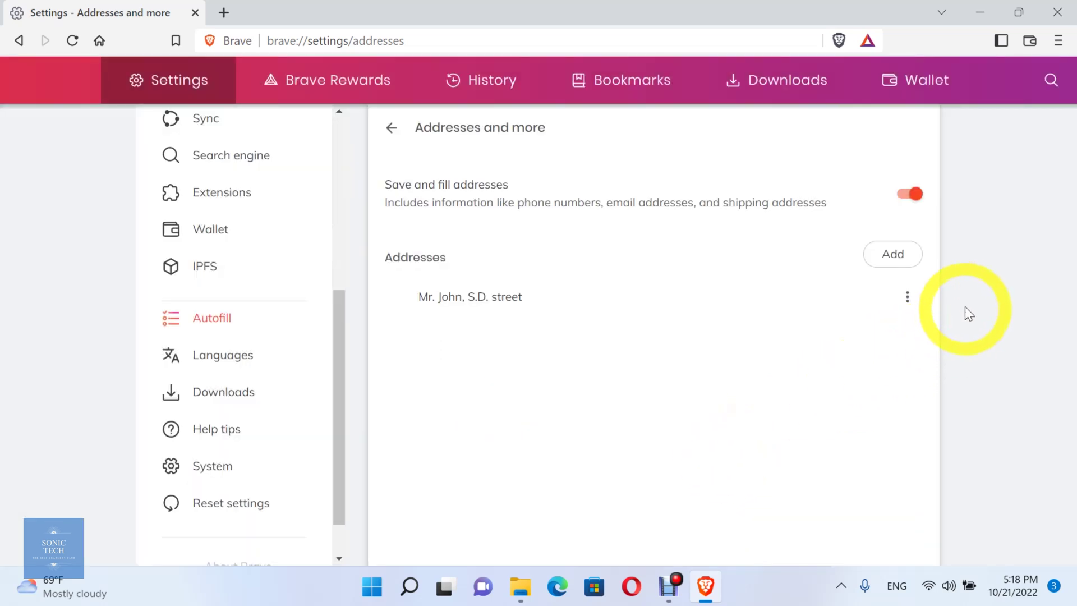
click(905, 297)
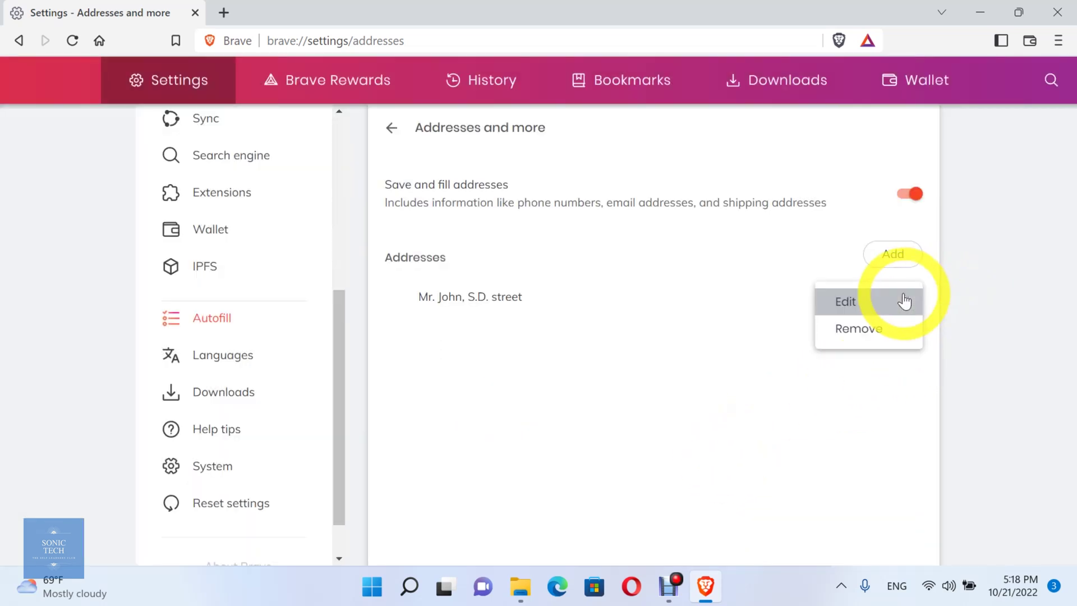